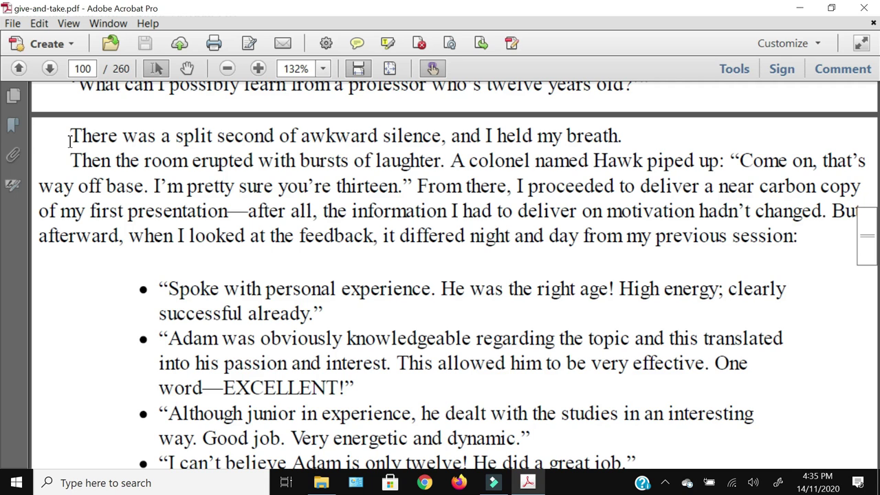
# Highlight the awkward-silence passage and the twist passage on page 100 in yellow.
pyautogui.moveTo(71, 135); pyautogui.dragTo(802, 249)
pyautogui.rightClick(634, 206)
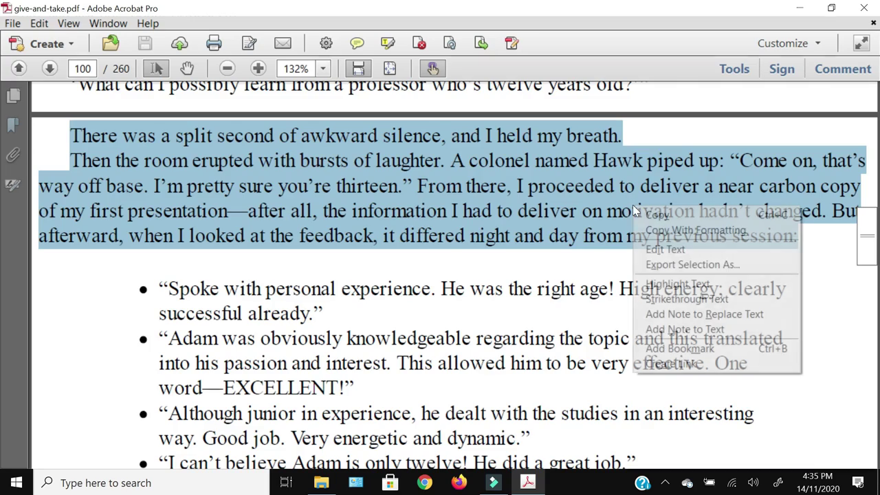
pyautogui.click(650, 288)
pyautogui.scroll(-10, 363, 292)
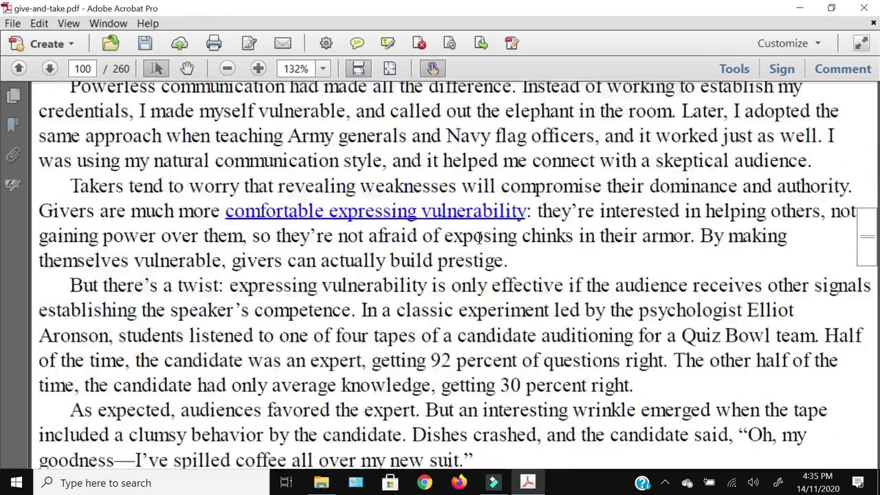
pyautogui.scroll(1, 172, 268)
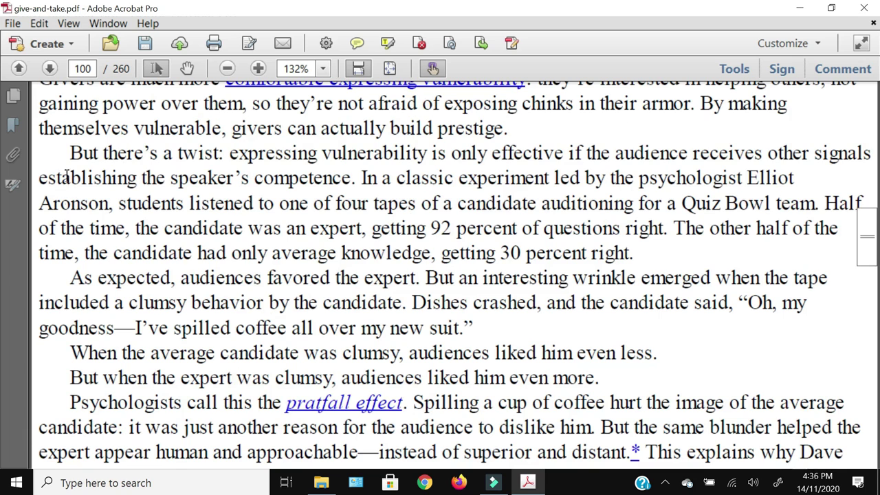
pyautogui.moveTo(67, 153); pyautogui.dragTo(802, 307)
pyautogui.rightClick(605, 223)
pyautogui.click(637, 296)
pyautogui.scroll(-8, 423, 237)
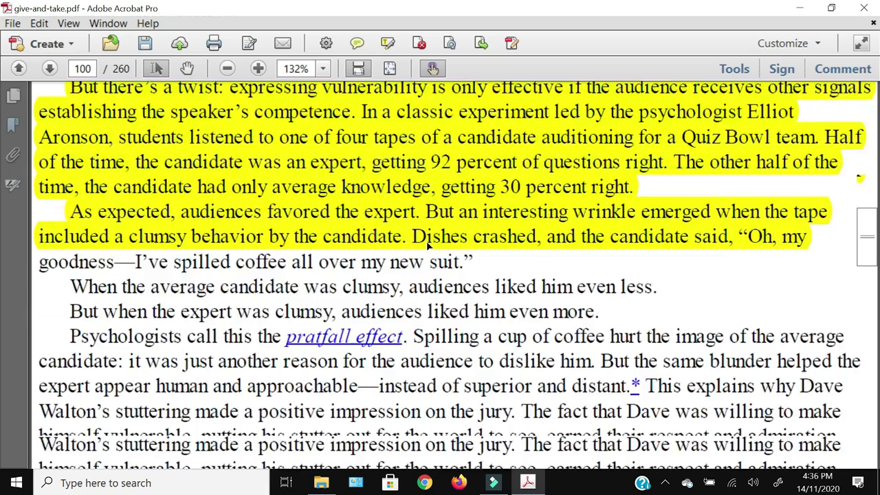
pyautogui.scroll(-9, 423, 237)
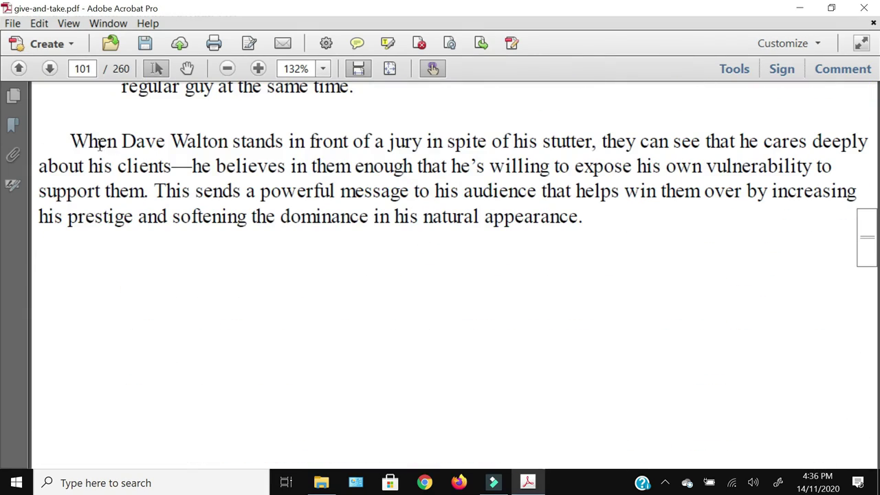
pyautogui.moveTo(68, 141); pyautogui.dragTo(600, 220)
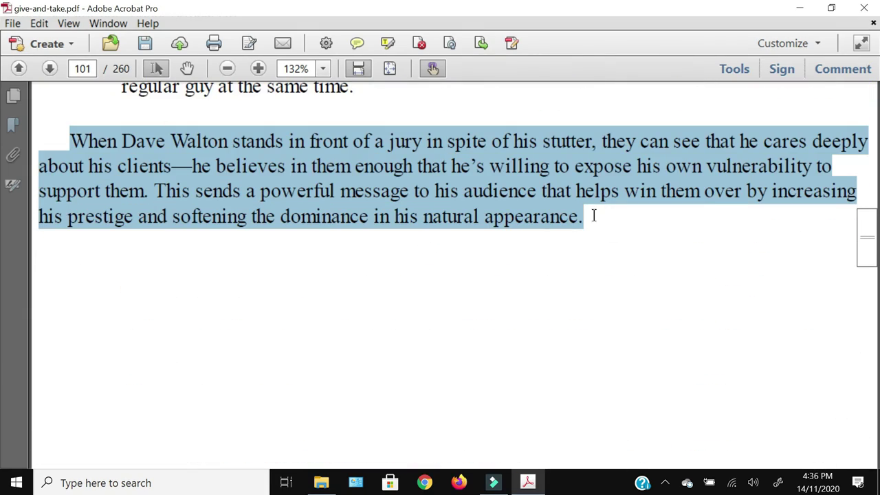
pyautogui.rightClick(547, 180)
pyautogui.click(583, 256)
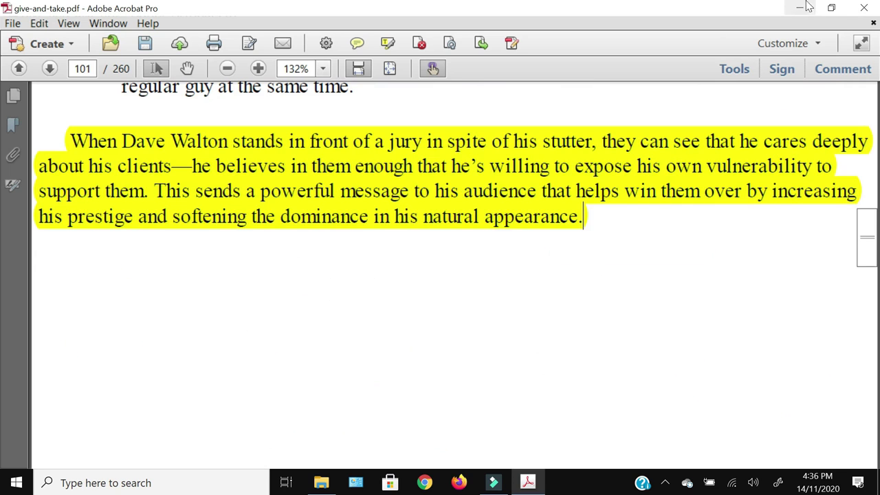
# Close give-and-take.pdf, saving the highlight changes when prompted.
pyautogui.click(865, 9)
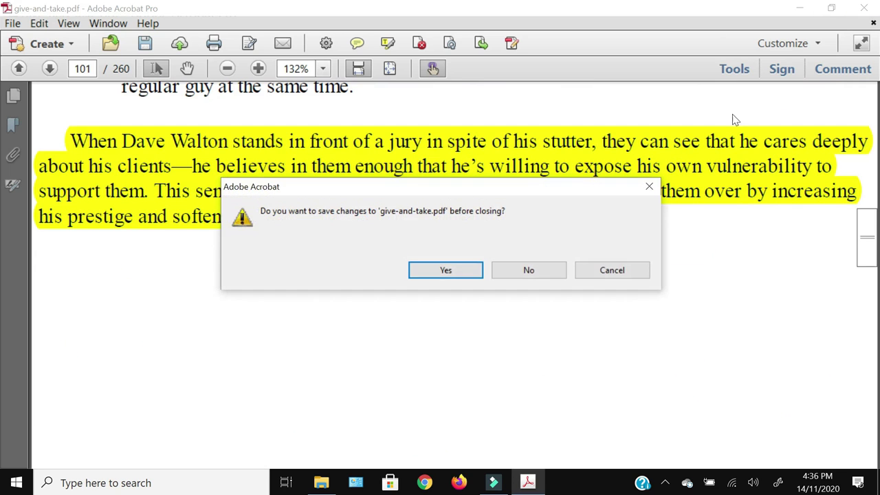
pyautogui.click(457, 274)
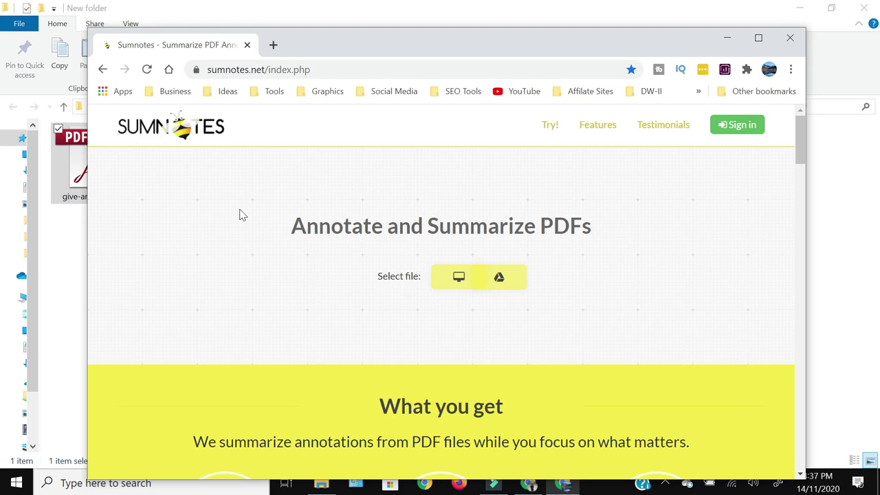
# Upload give-and-take.pdf to Sumnotes by dropping it from its folder, then maximize the browser.
pyautogui.moveTo(301, 52); pyautogui.dragTo(386, 43)
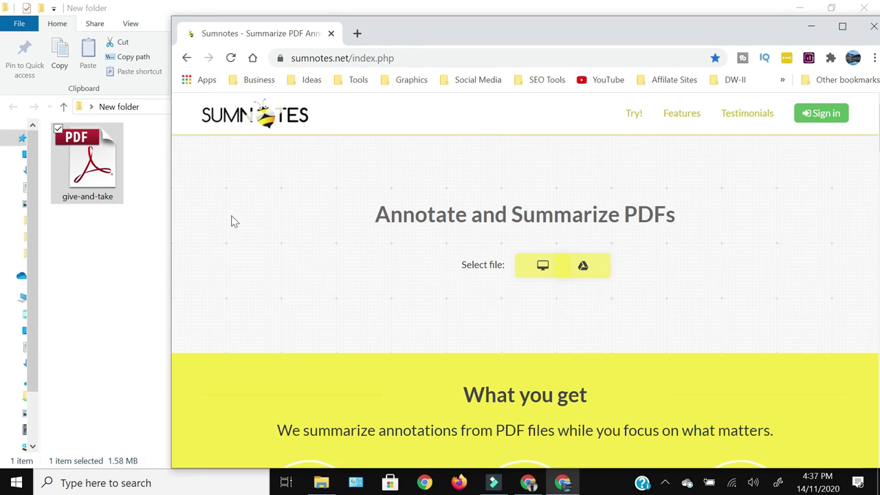
pyautogui.click(542, 269)
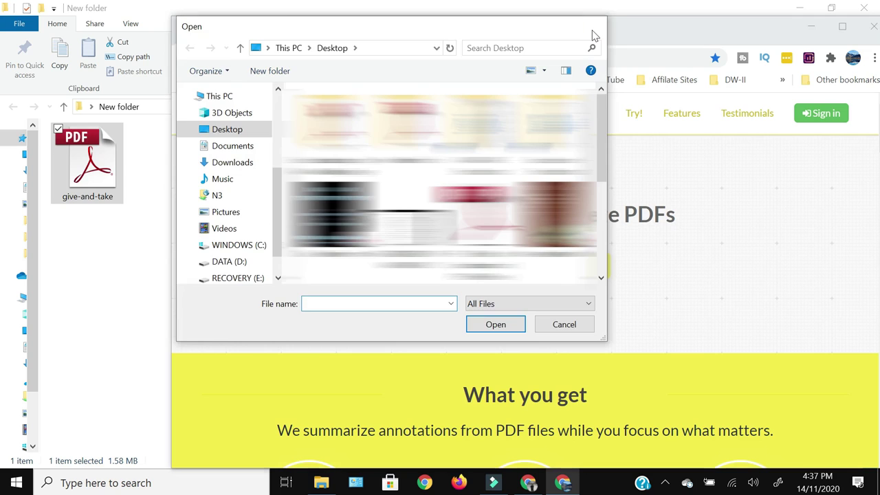
pyautogui.click(594, 33)
pyautogui.moveTo(88, 160); pyautogui.dragTo(485, 311)
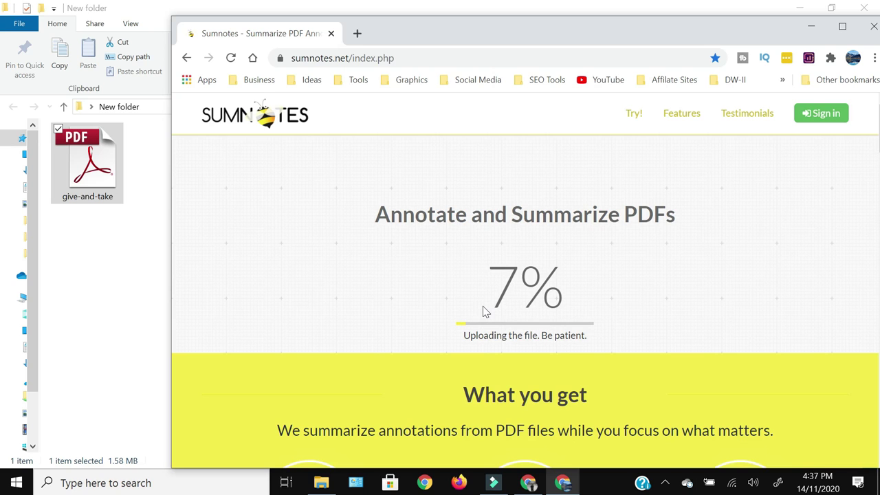
pyautogui.click(843, 26)
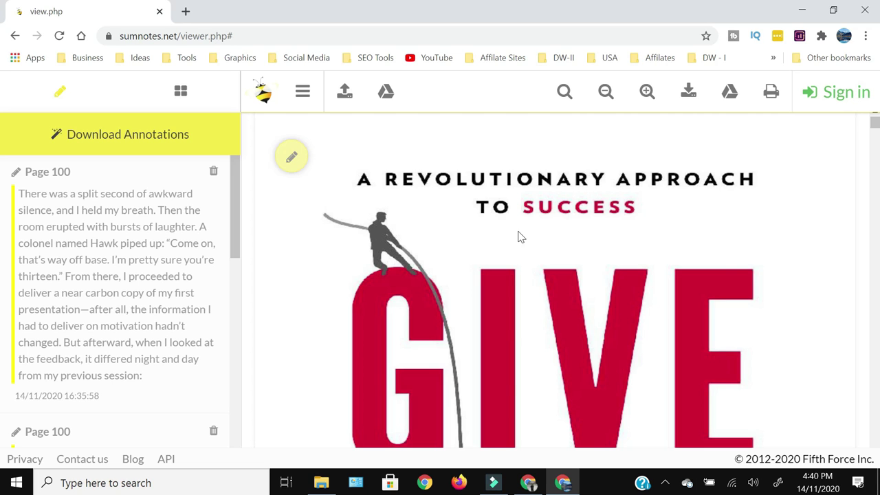
# Scroll the annotation sidebar to review the page 100 and page 101 highlights.
pyautogui.scroll(-5, 519, 240)
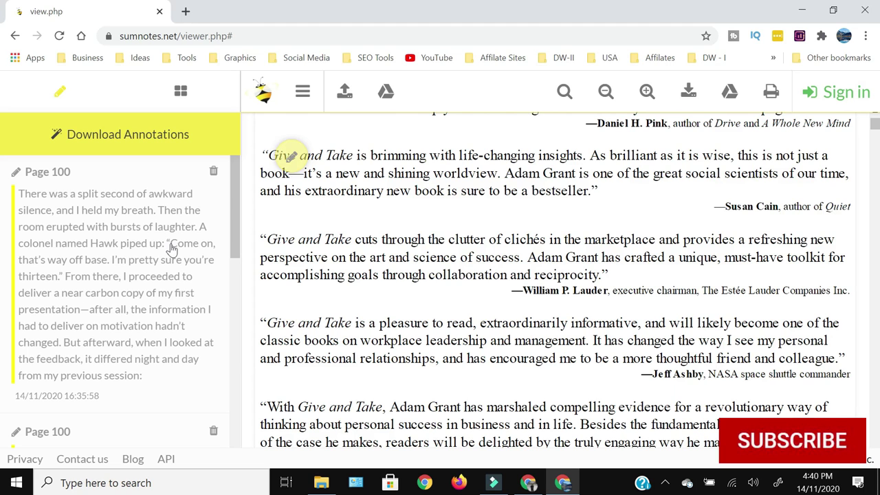
pyautogui.scroll(-7, 172, 248)
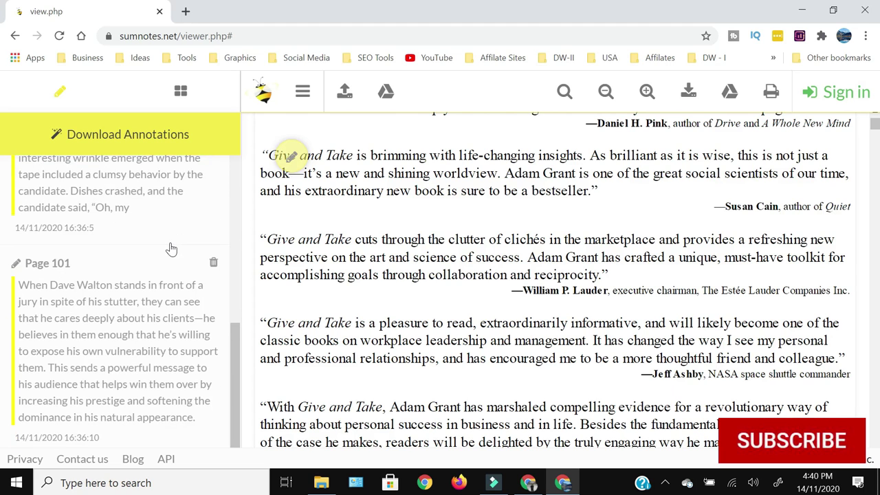
pyautogui.scroll(7, 172, 251)
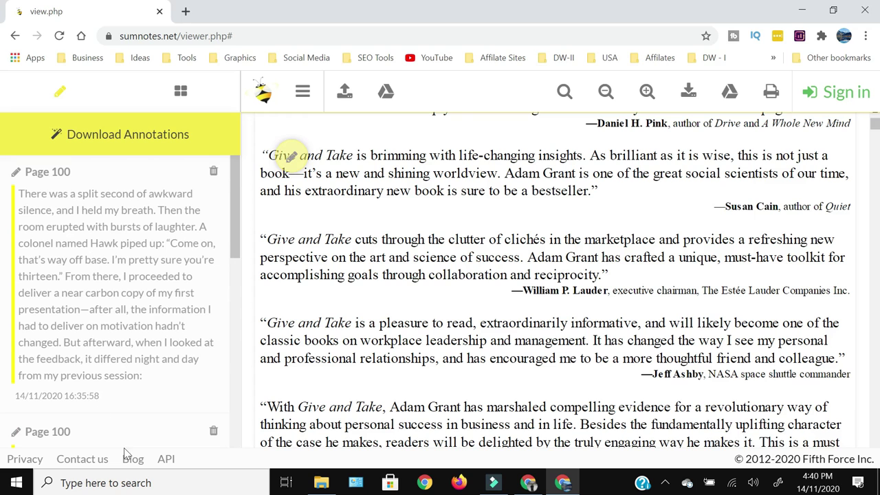
pyautogui.scroll(-10, 138, 227)
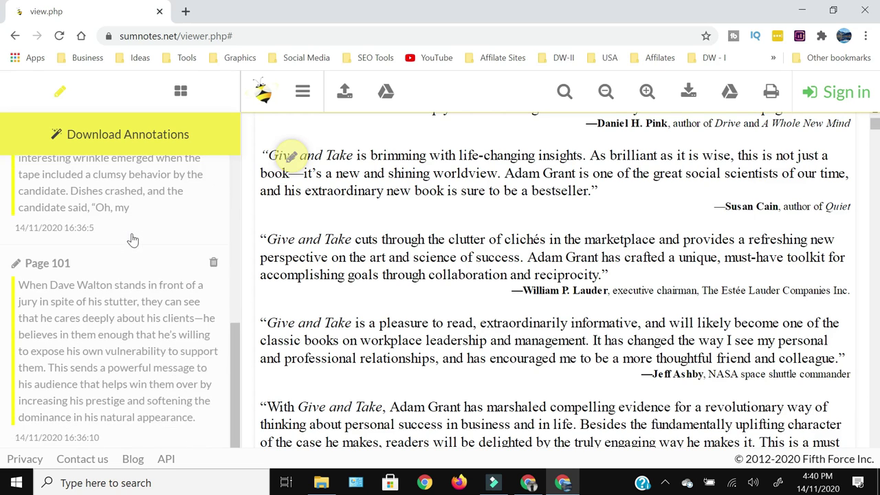
pyautogui.scroll(8, 133, 239)
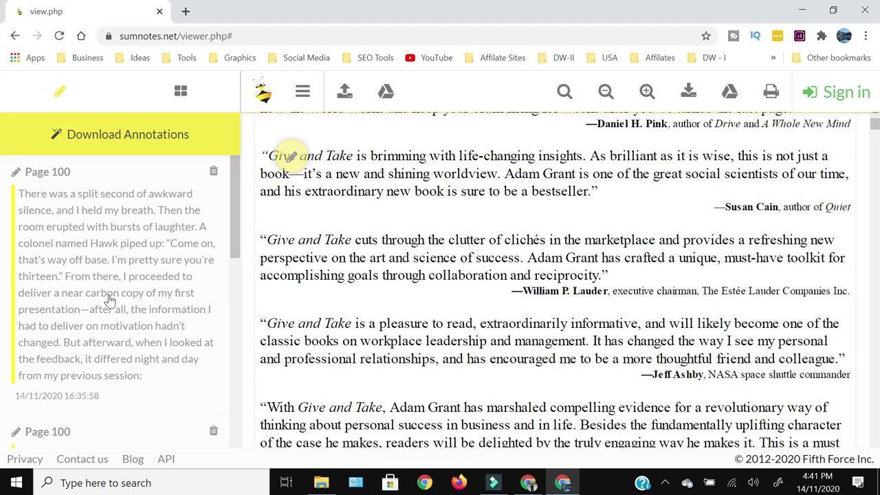
# Start downloading the annotations without signing in and review the three listed highlights.
pyautogui.click(97, 139)
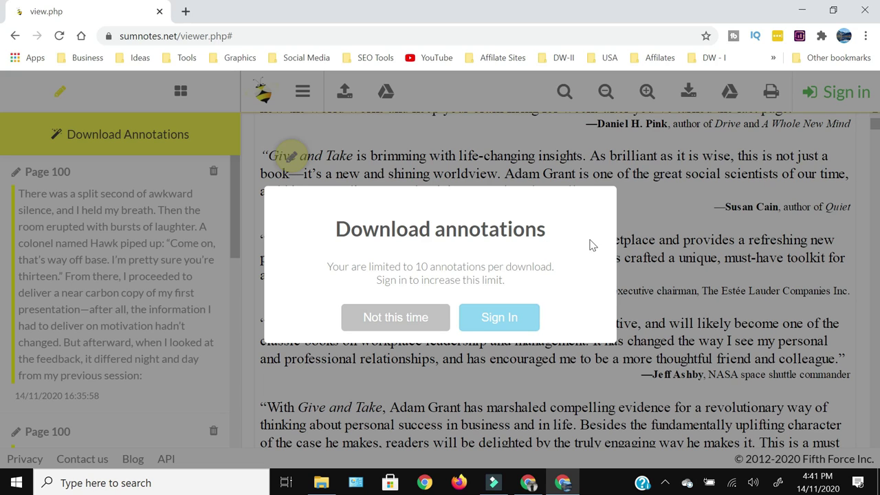
pyautogui.click(383, 323)
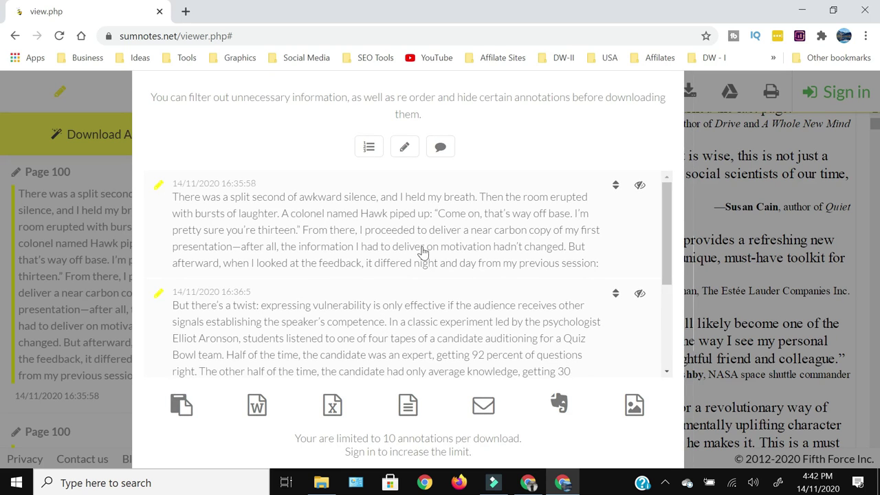
pyautogui.scroll(-1, 408, 225)
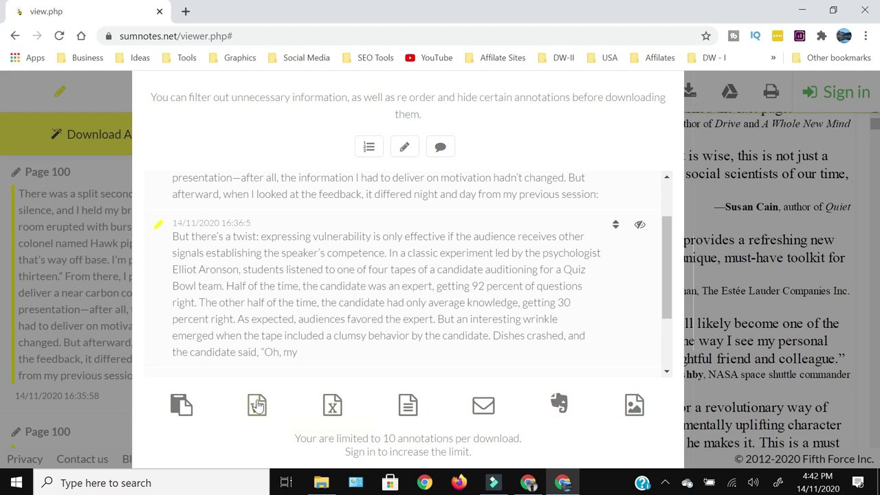
pyautogui.scroll(-2, 309, 214)
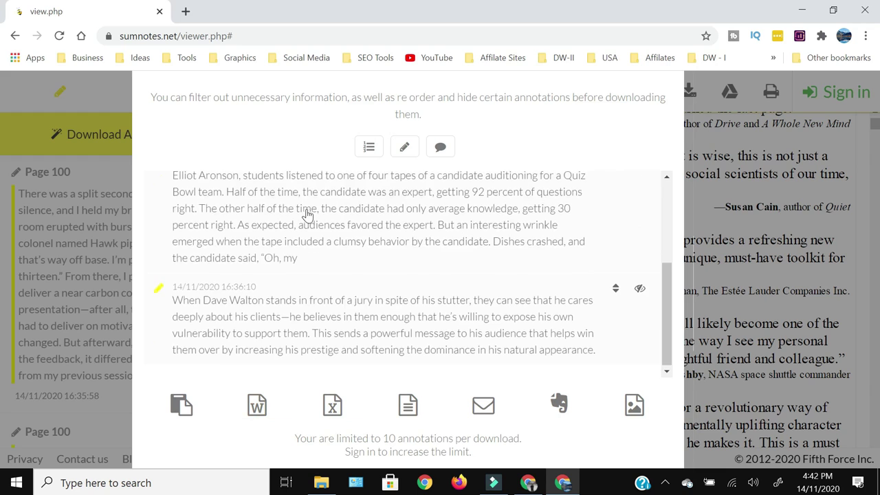
pyautogui.scroll(3, 307, 215)
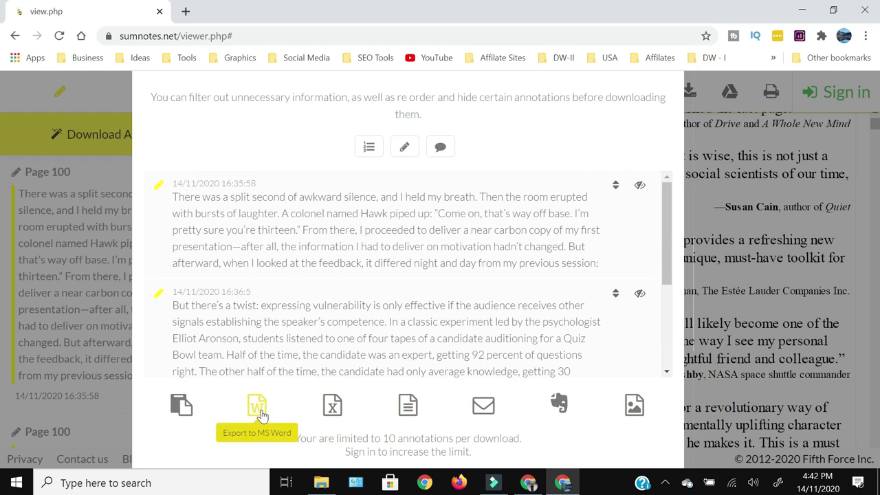
# Export the highlights to MS Word as give_and_take_pdf (annotations) and open the downloaded document.
pyautogui.click(258, 410)
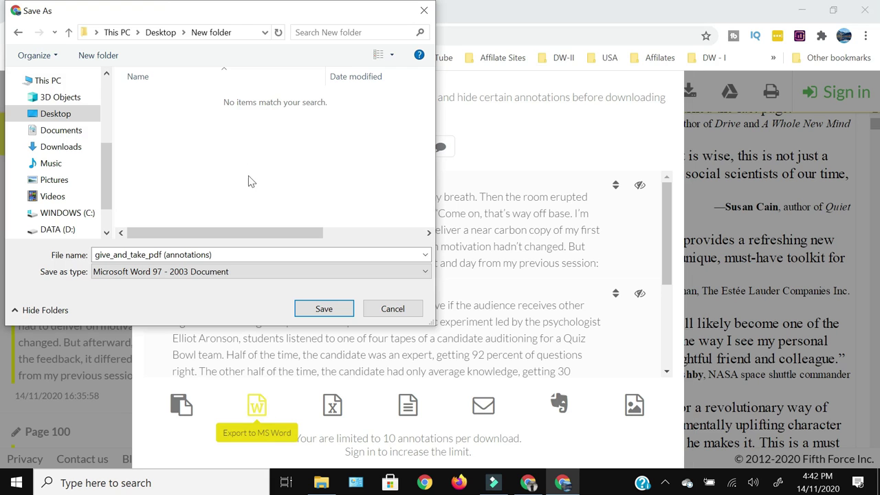
pyautogui.press('Return')
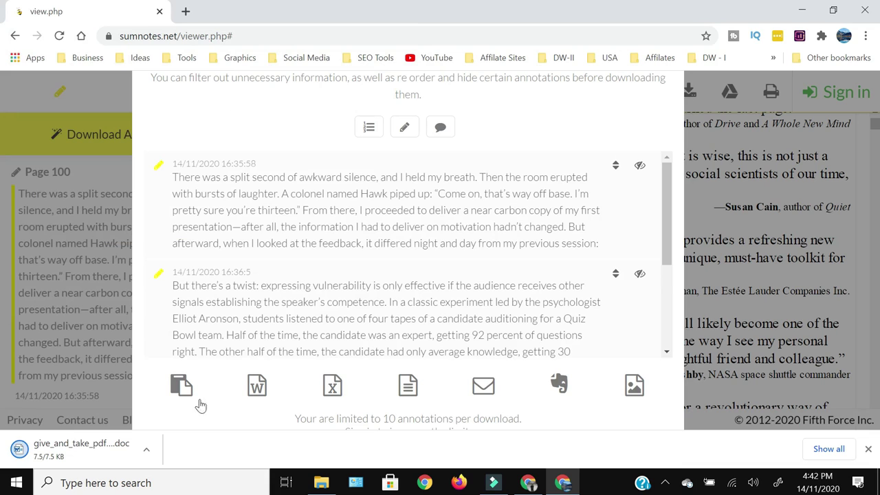
pyautogui.click(88, 453)
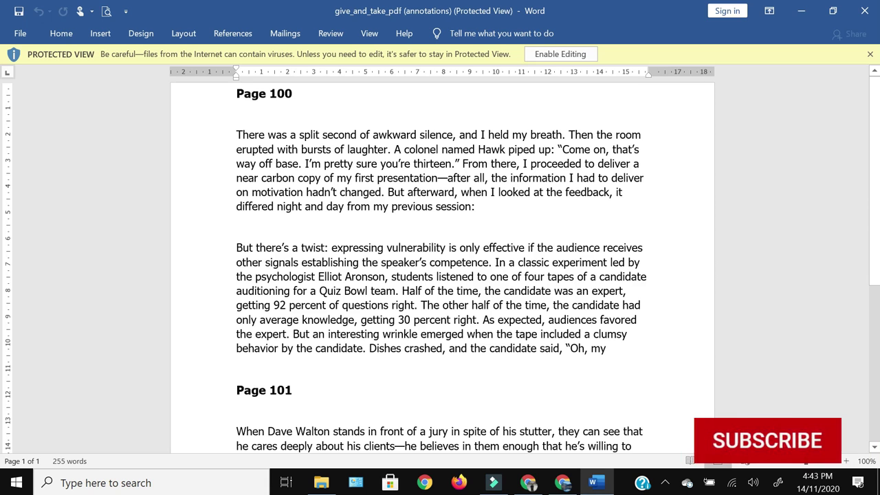
# Review the exported highlights in Word's Protected View, then close the document.
pyautogui.scroll(-5, 440, 269)
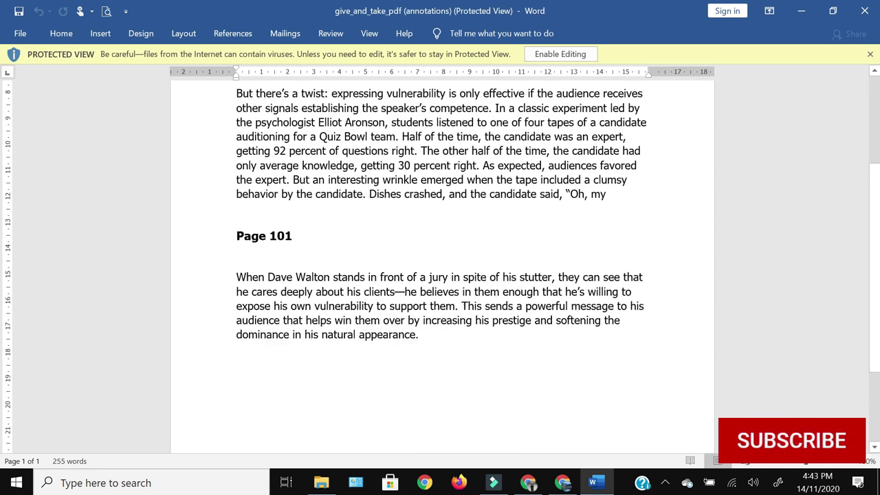
pyautogui.scroll(5, 440, 268)
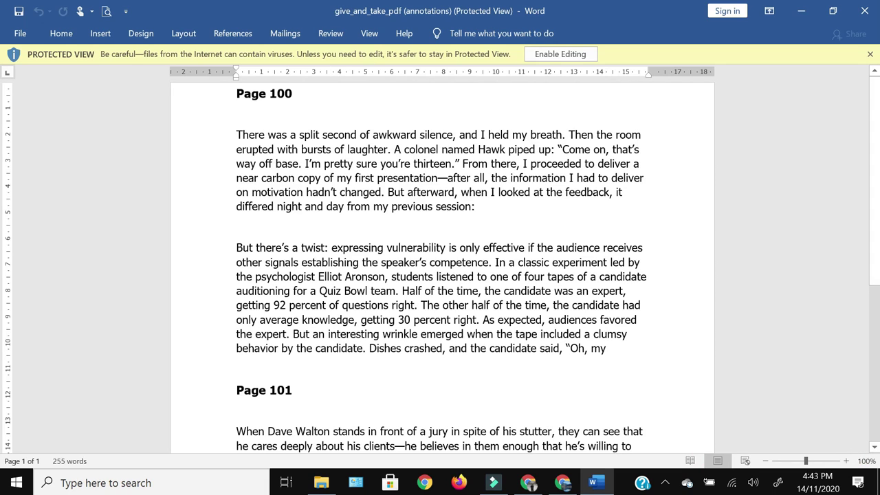
pyautogui.click(868, 10)
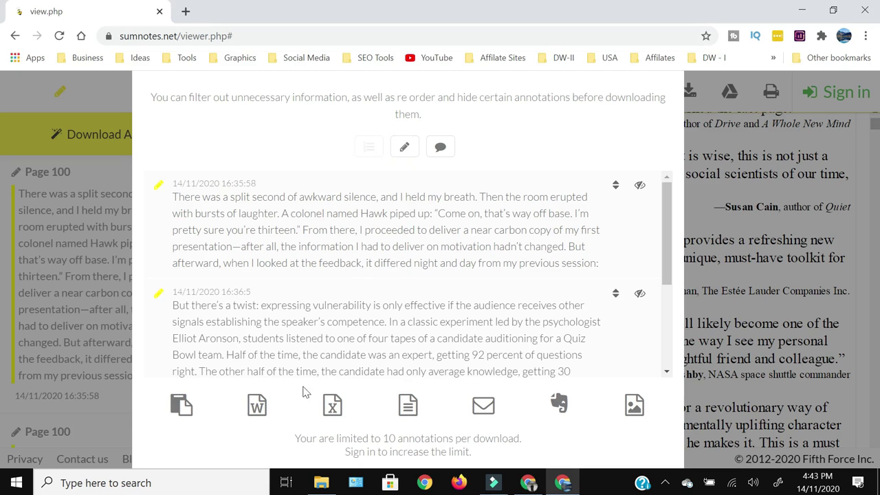
# Export the annotations to Word again, enable editing to review the document, then close it.
pyautogui.click(258, 407)
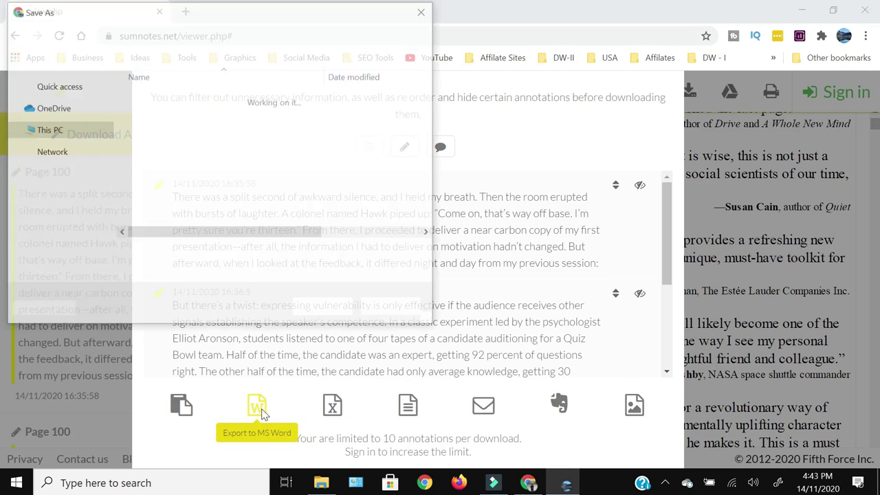
pyautogui.click(77, 450)
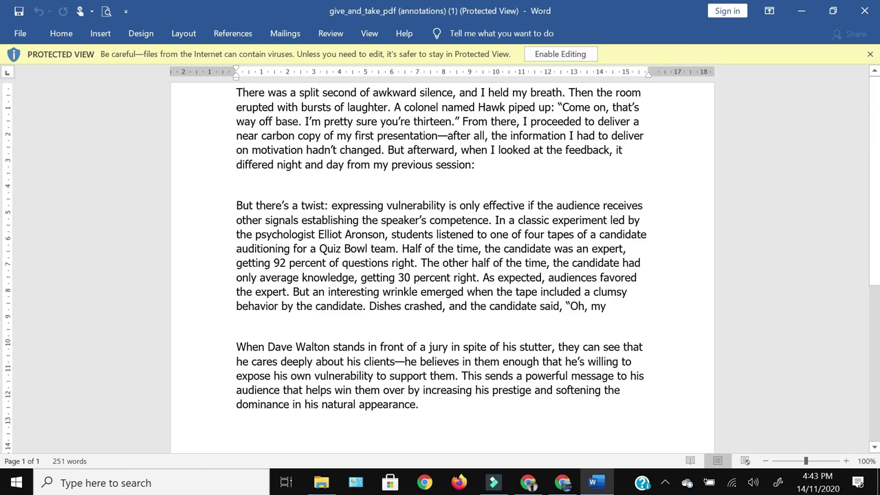
pyautogui.click(561, 54)
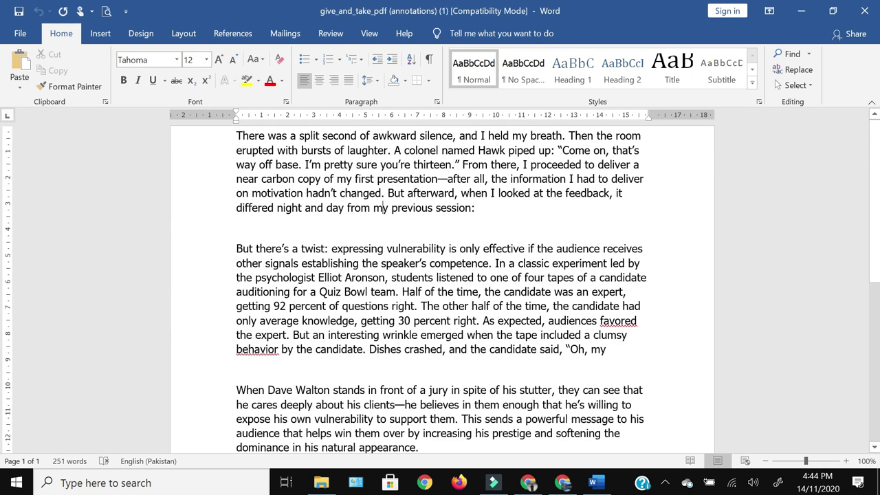
pyautogui.scroll(-3, 382, 208)
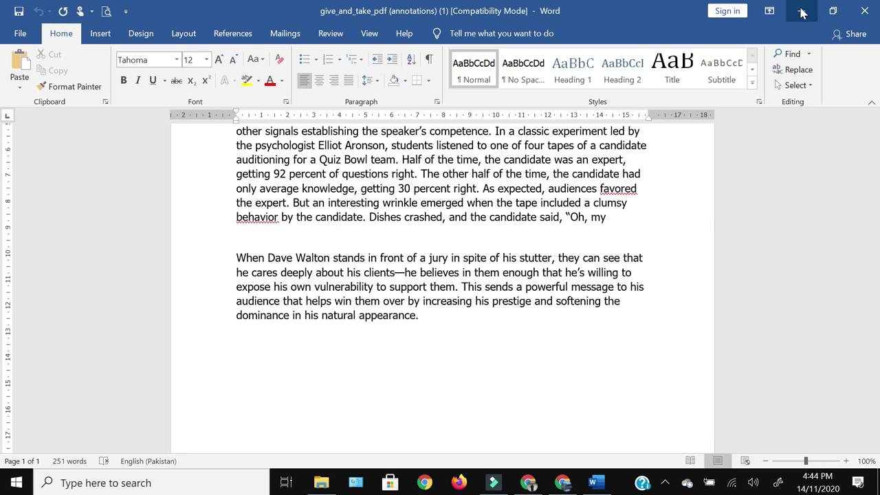
pyautogui.click(863, 19)
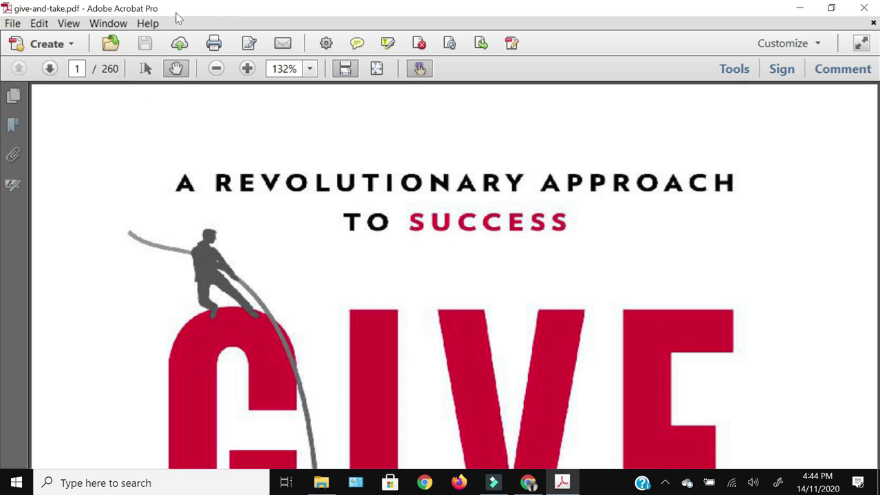
# In Edit > Preferences, tick 'Copy selected text into Highlight, Strikethrough, and Underline comment pop-ups'.
pyautogui.click(13, 24)
pyautogui.click(496, 227)
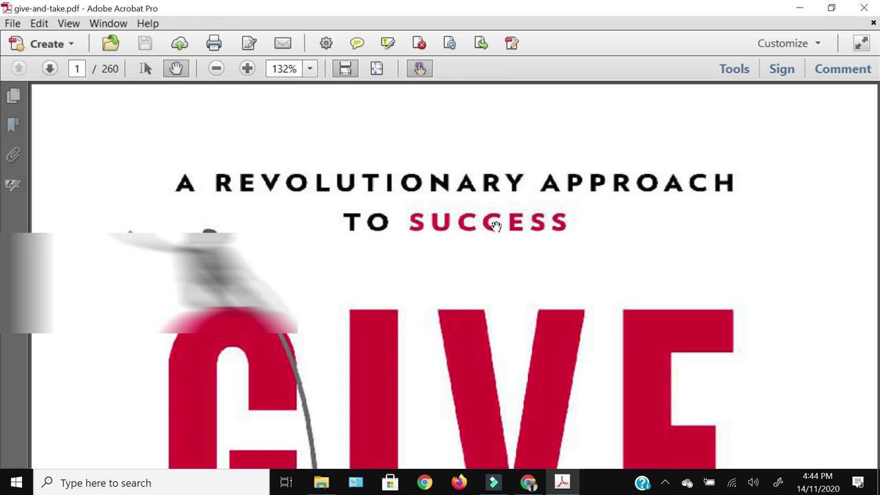
pyautogui.click(41, 25)
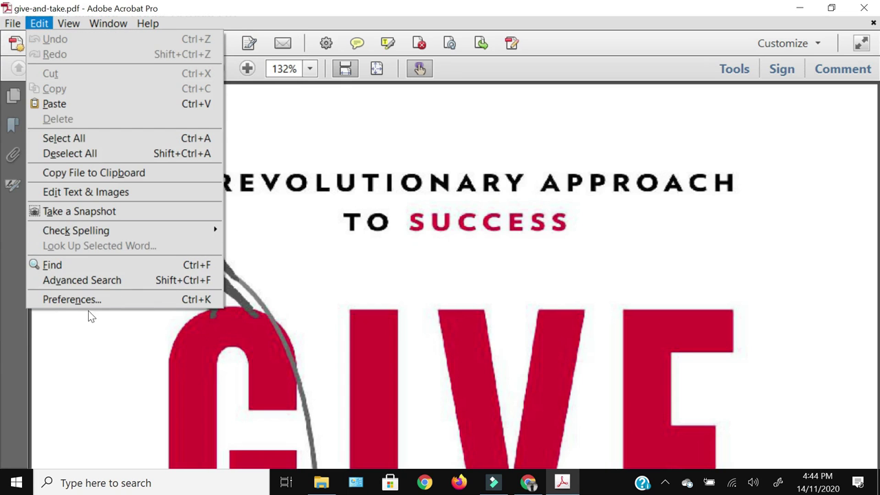
pyautogui.click(88, 302)
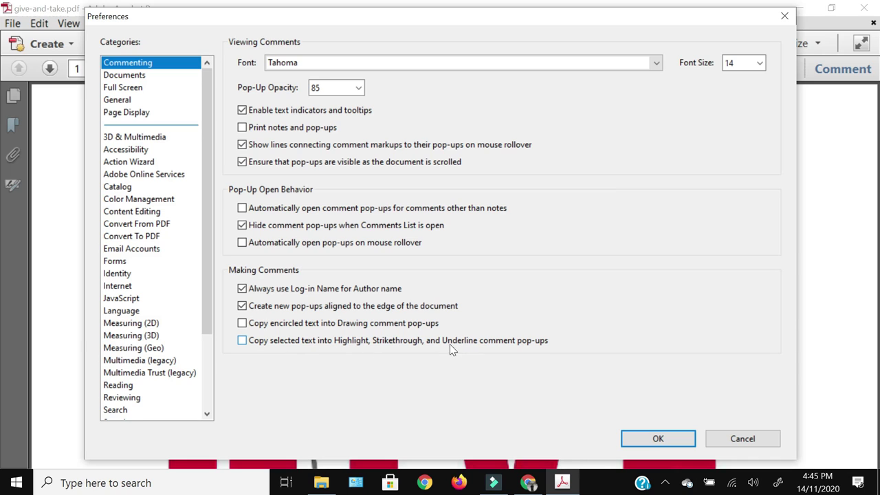
pyautogui.click(242, 341)
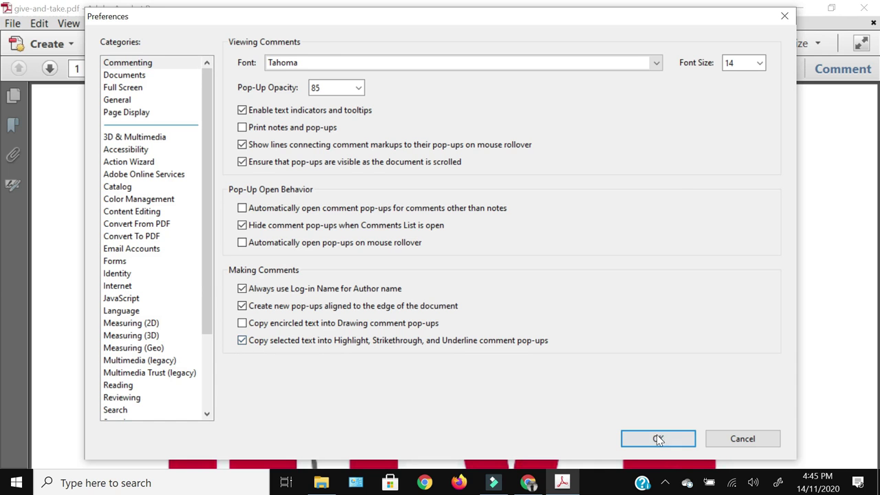
# Apply the preference change and scroll down to the praise quotes on page 2.
pyautogui.click(659, 438)
pyautogui.scroll(-15, 391, 235)
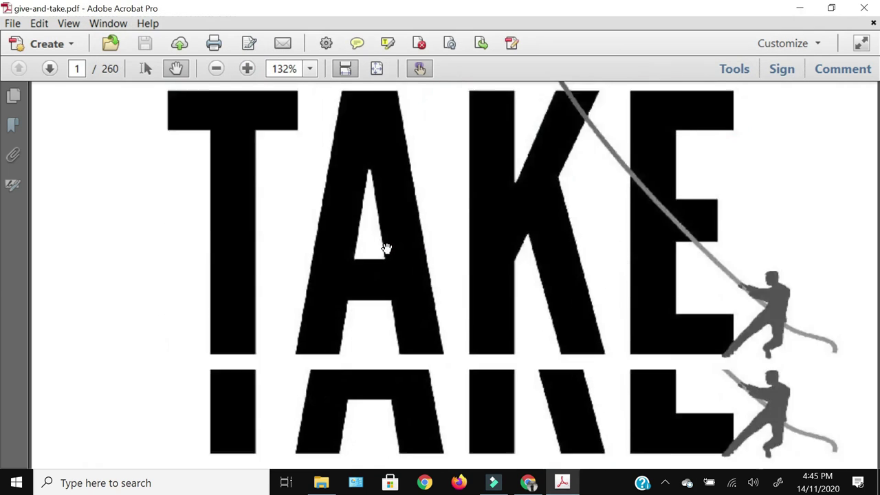
pyautogui.scroll(-3, 387, 249)
pyautogui.keyDown('ctrl'); pyautogui.scroll(-4, 387, 251); pyautogui.keyUp('ctrl')
pyautogui.keyDown('ctrl'); pyautogui.scroll(2, 385, 252); pyautogui.keyUp('ctrl')
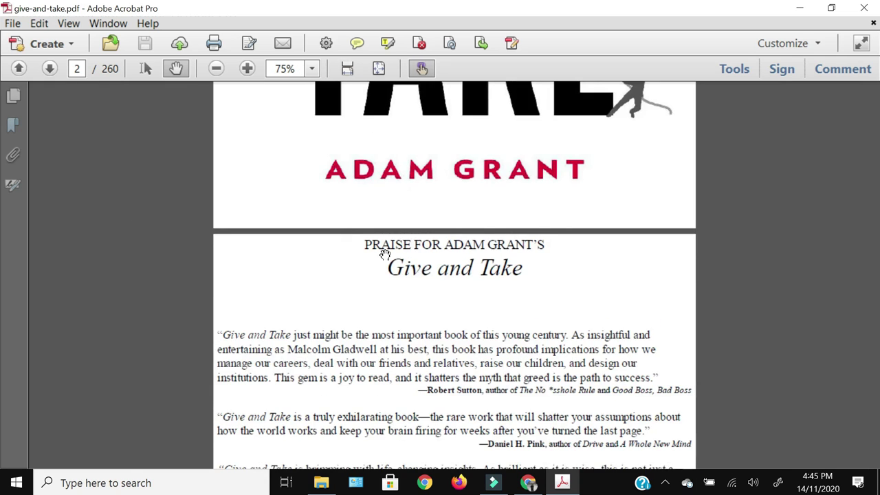
pyautogui.keyDown('ctrl'); pyautogui.scroll(-1, 385, 255); pyautogui.keyUp('ctrl')
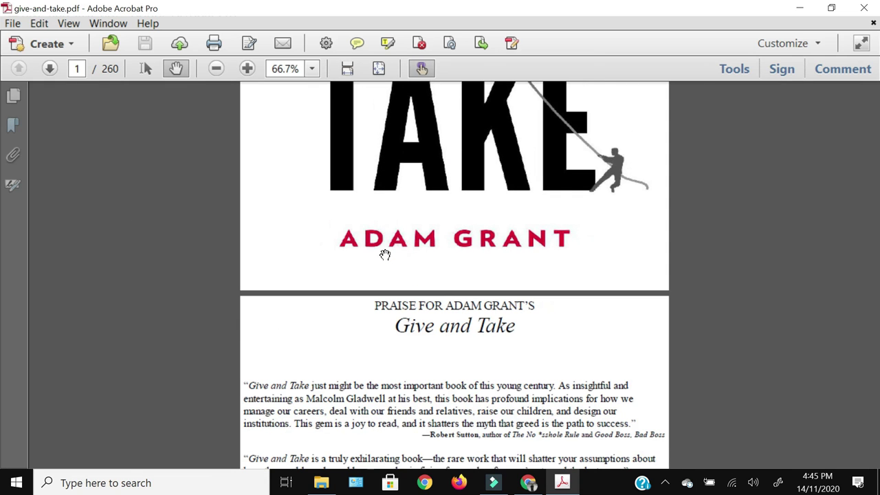
pyautogui.keyDown('ctrl'); pyautogui.scroll(2, 385, 254); pyautogui.keyUp('ctrl')
pyautogui.scroll(-6, 267, 172)
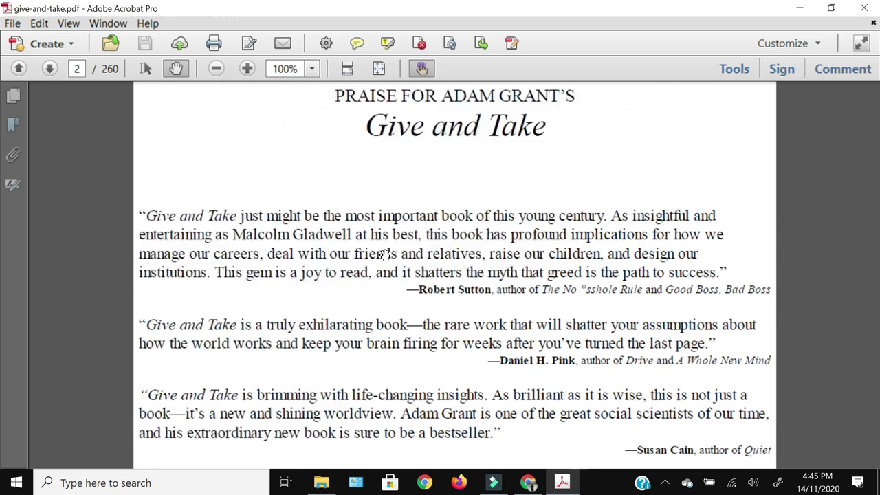
# Highlight the first and third praise quotes on page 2 in yellow.
pyautogui.click(145, 69)
pyautogui.moveTo(140, 180); pyautogui.dragTo(727, 240)
pyautogui.rightClick(629, 198)
pyautogui.click(675, 268)
pyautogui.click(735, 68)
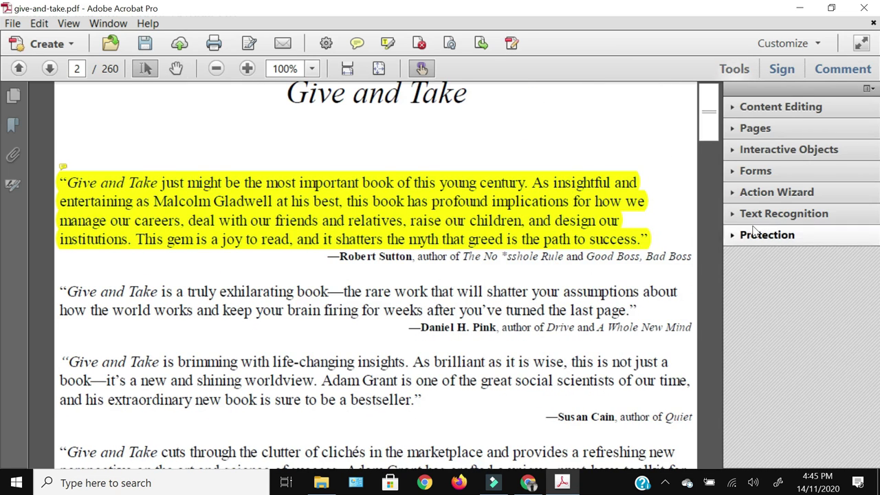
pyautogui.scroll(-3, 426, 227)
pyautogui.moveTo(66, 262); pyautogui.dragTo(426, 301)
pyautogui.rightClick(382, 286)
pyautogui.click(415, 362)
# Show the comments list and highlight the quote beginning 'With Give and Take' in yellow.
pyautogui.click(857, 73)
pyautogui.click(859, 75)
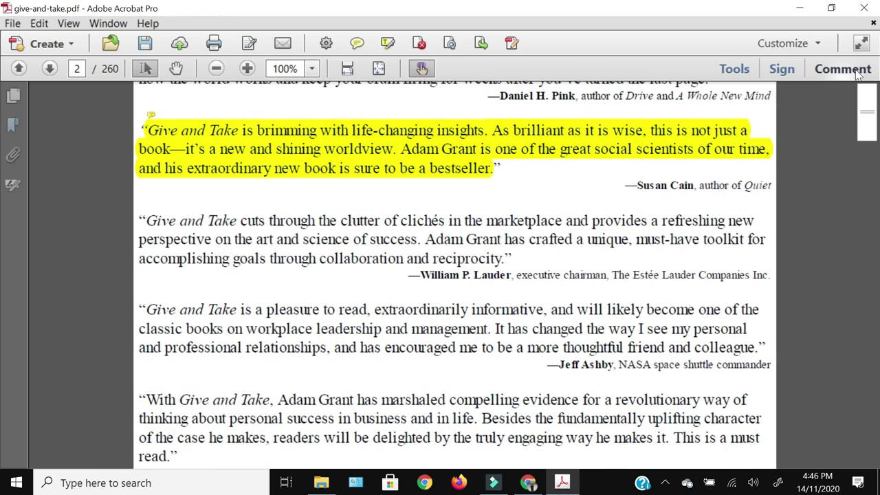
pyautogui.click(857, 73)
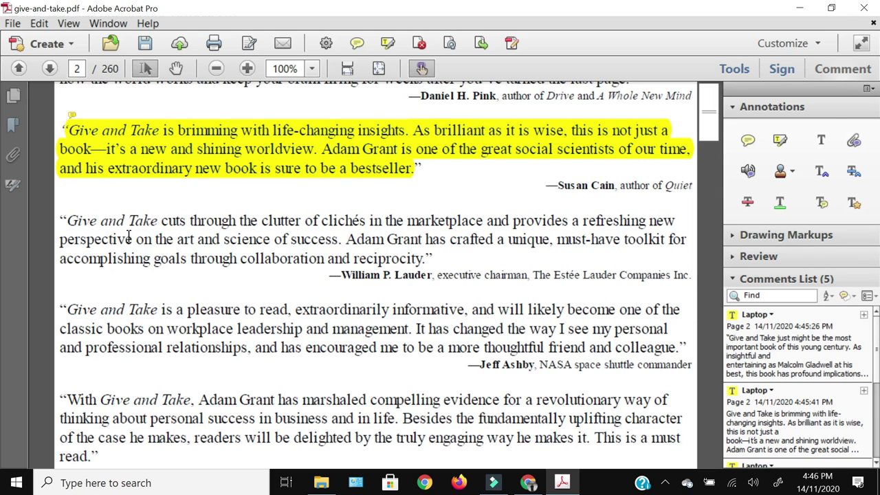
pyautogui.scroll(-3, 113, 290)
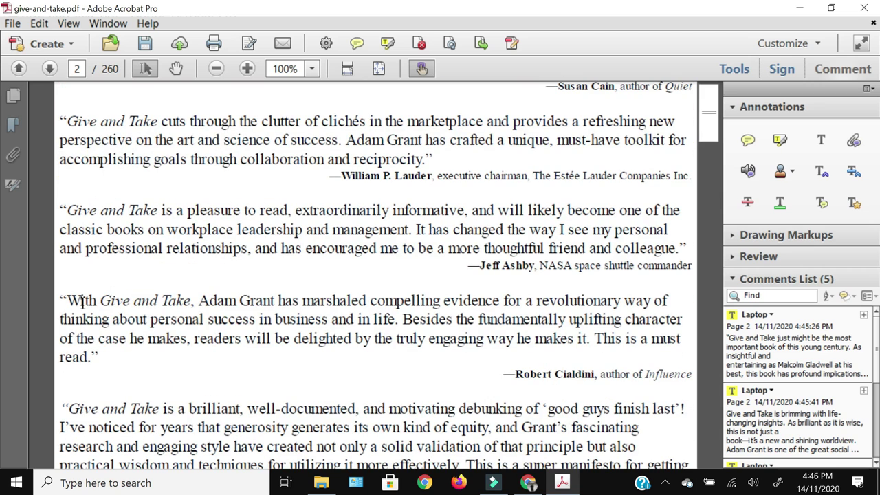
pyautogui.moveTo(68, 297); pyautogui.dragTo(102, 357)
pyautogui.rightClick(223, 335)
pyautogui.click(261, 241)
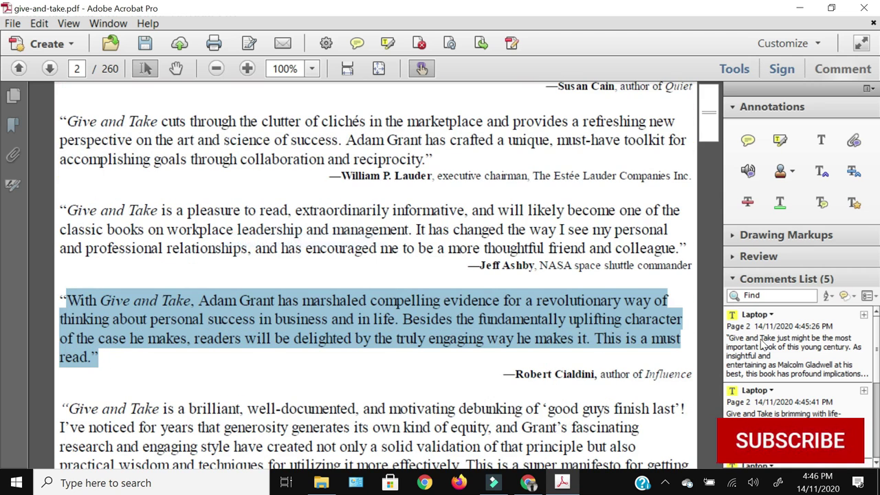
# Jump from the first comment in the list to its highlight on the page.
pyautogui.click(765, 351)
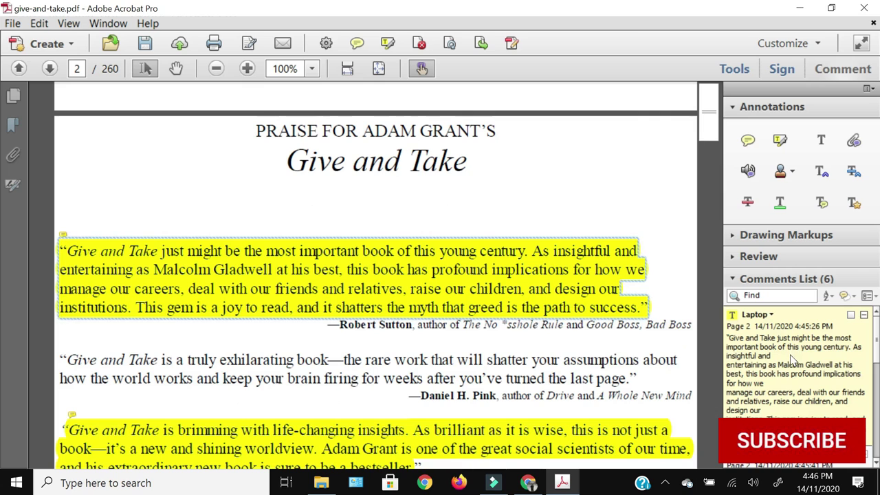
pyautogui.scroll(-5, 875, 454)
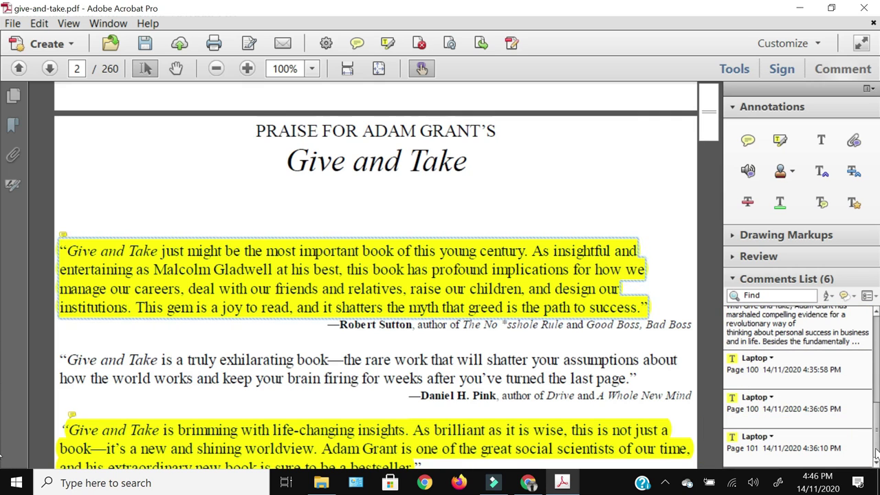
pyautogui.scroll(5, 876, 440)
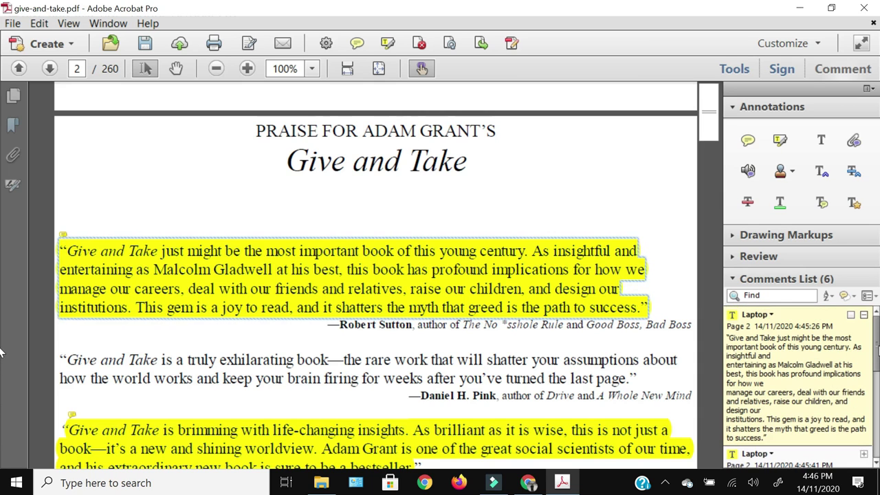
# Expand all comments in the Comments List and start a comment summary on Letter paper.
pyautogui.click(870, 297)
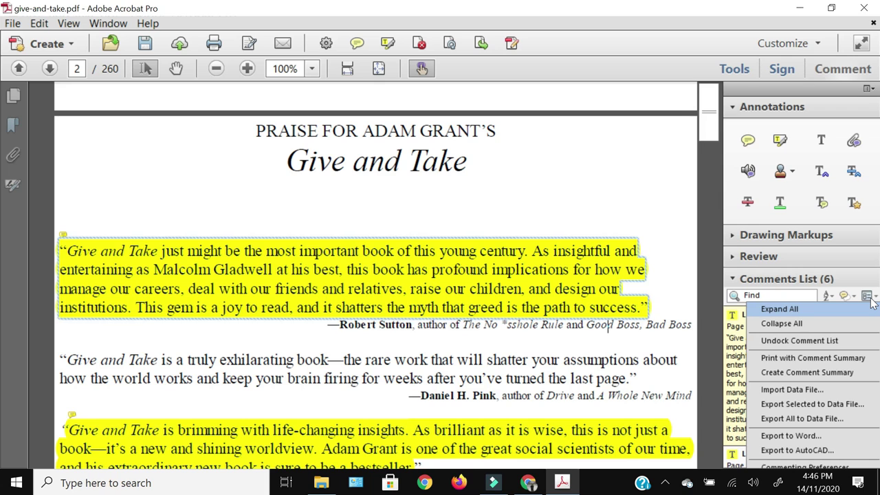
pyautogui.click(773, 308)
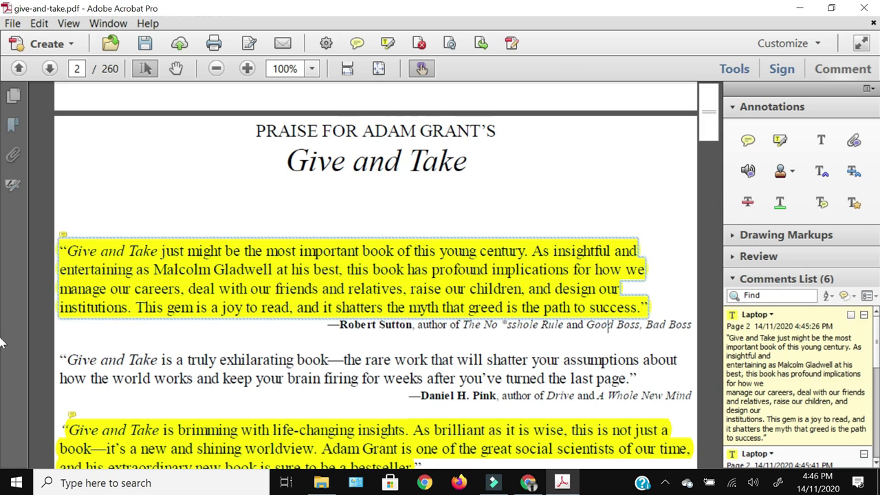
pyautogui.click(867, 296)
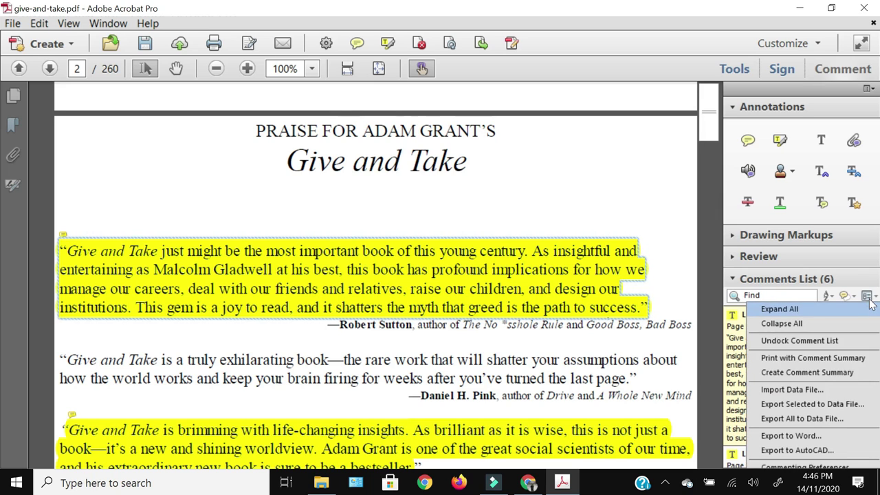
pyautogui.click(829, 372)
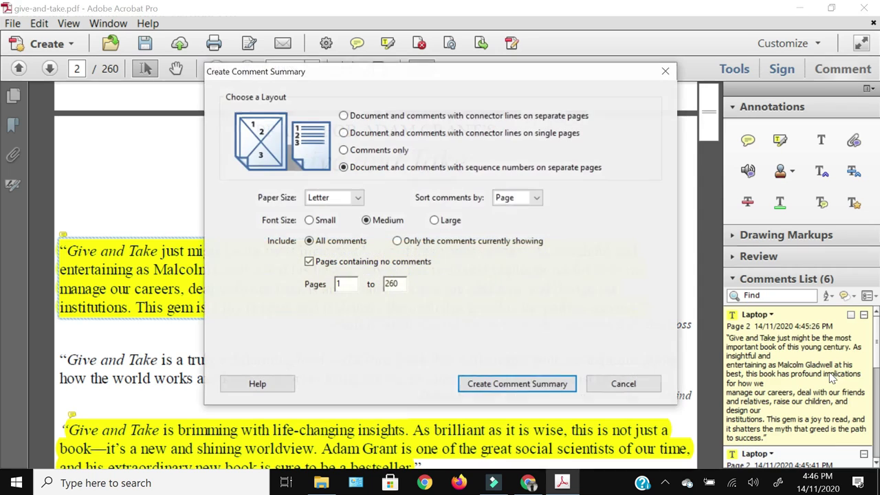
pyautogui.click(361, 204)
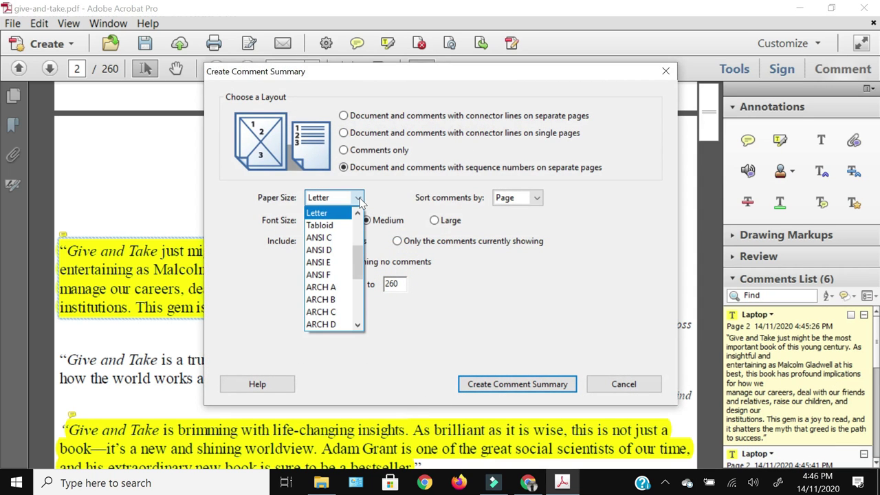
pyautogui.click(359, 200)
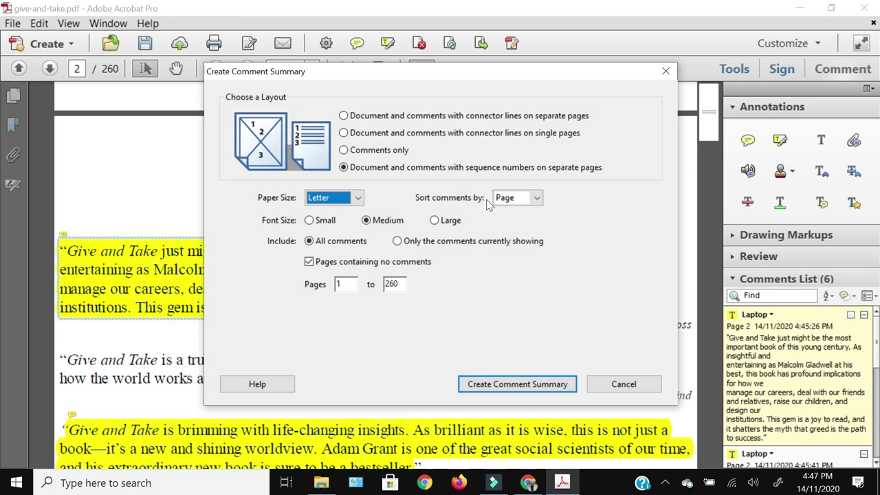
# Sort by Page, use Large font and a comments-only layout, then create the summary.
pyautogui.click(537, 200)
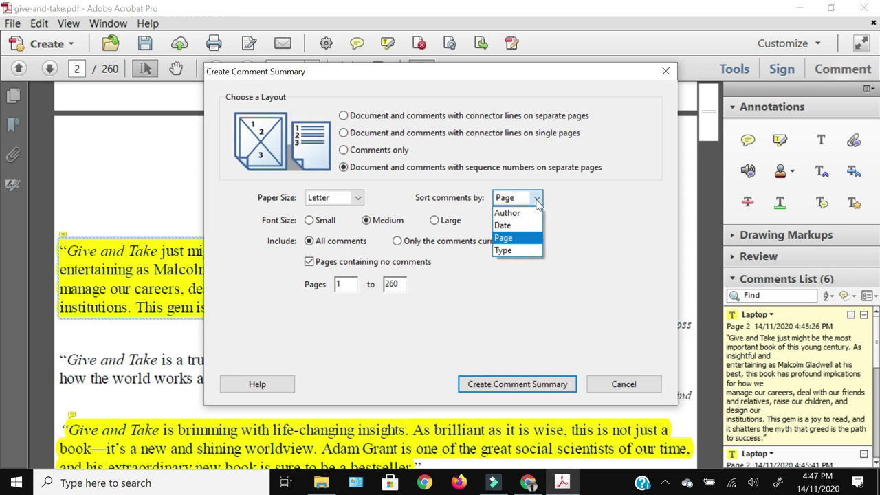
pyautogui.click(600, 253)
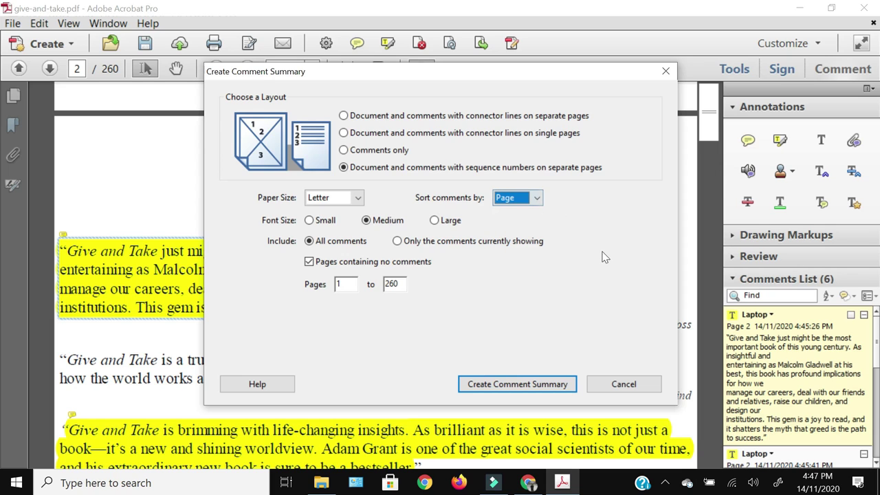
pyautogui.click(451, 223)
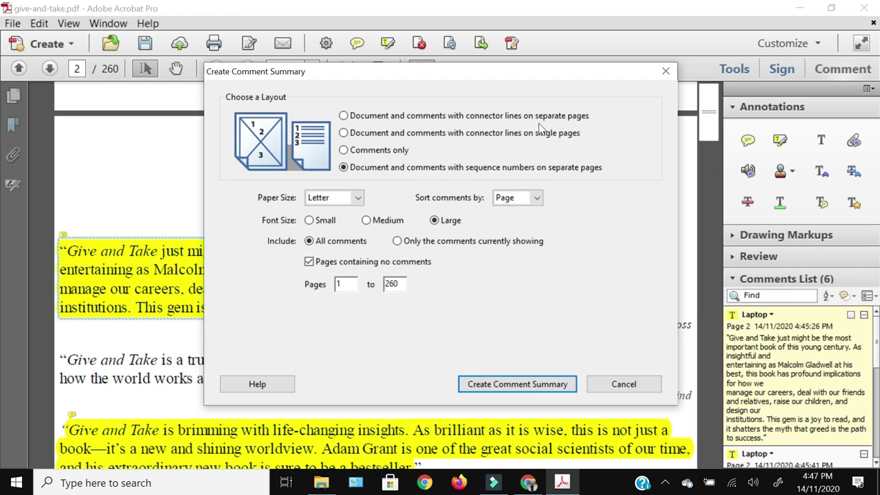
pyautogui.click(390, 154)
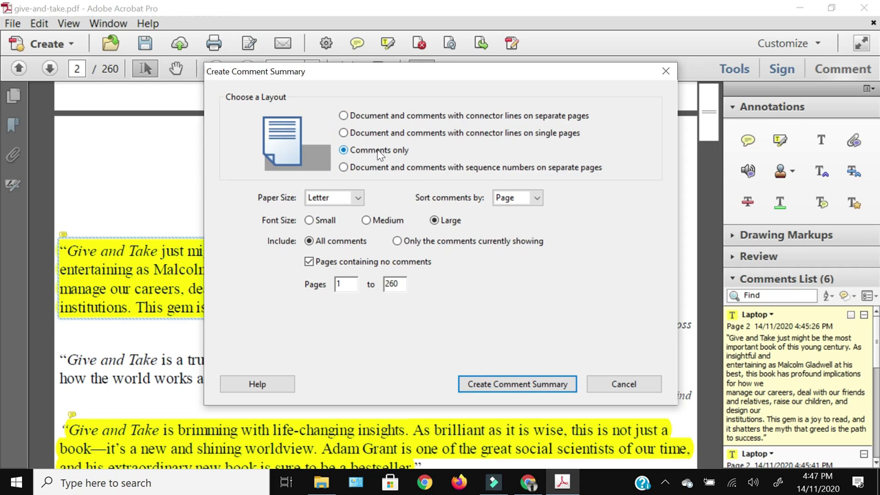
pyautogui.click(518, 385)
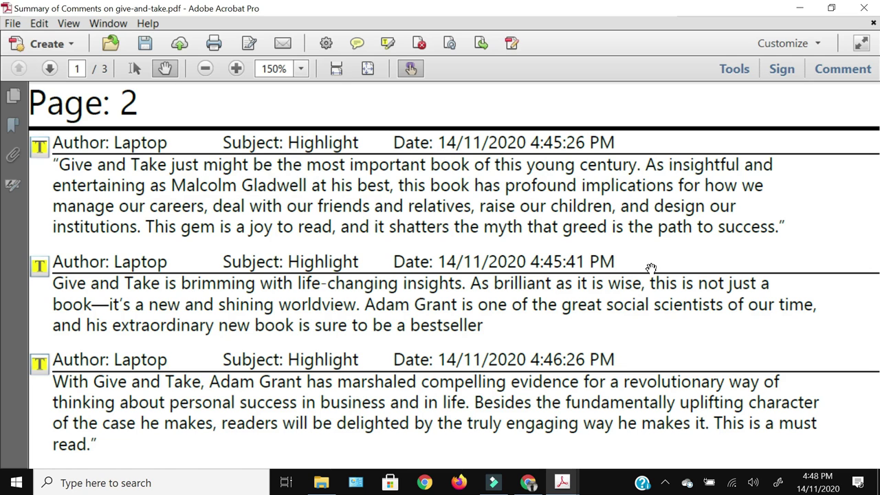
pyautogui.scroll(-3, 603, 297)
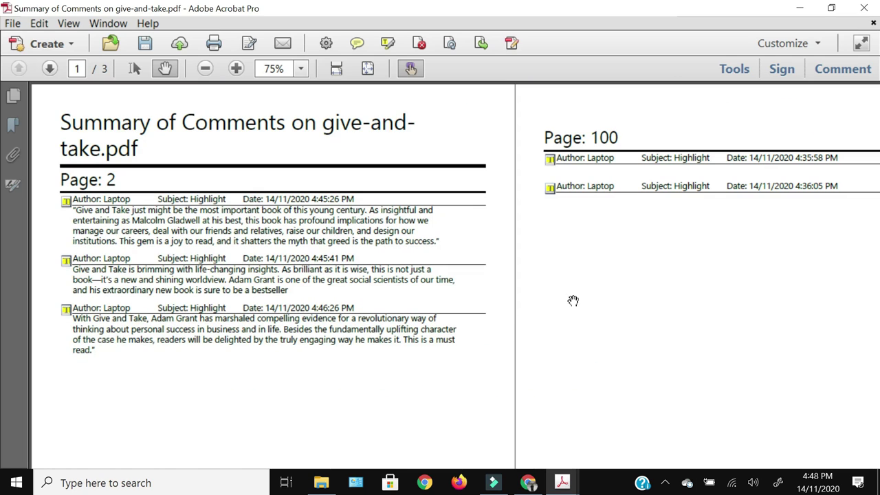